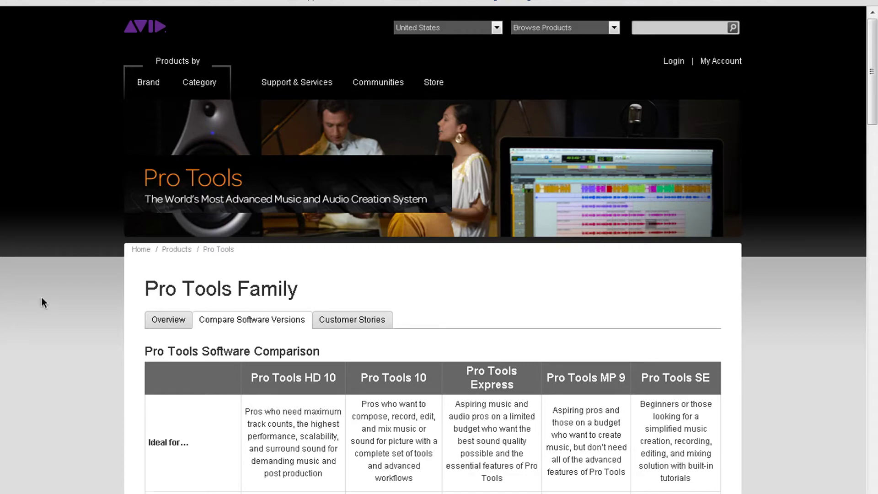
scroll(51, 306, "down", 3)
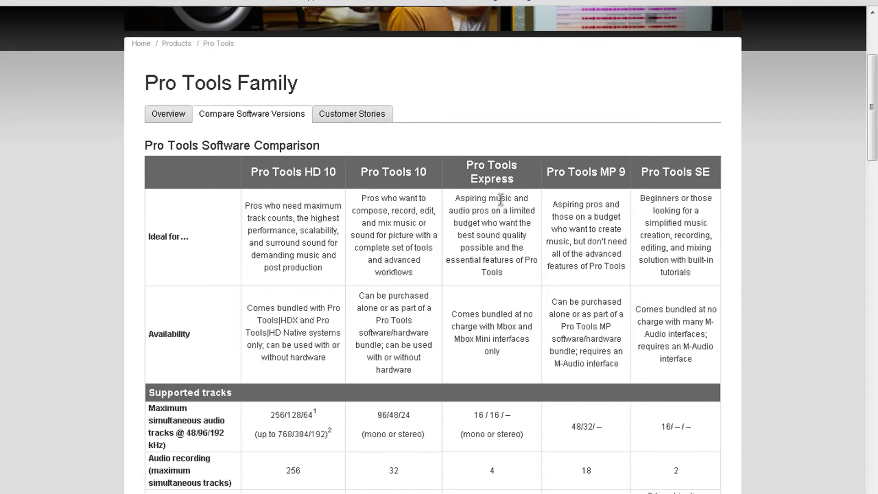
scroll(504, 199, "down", 1)
scroll(526, 213, "down", 2)
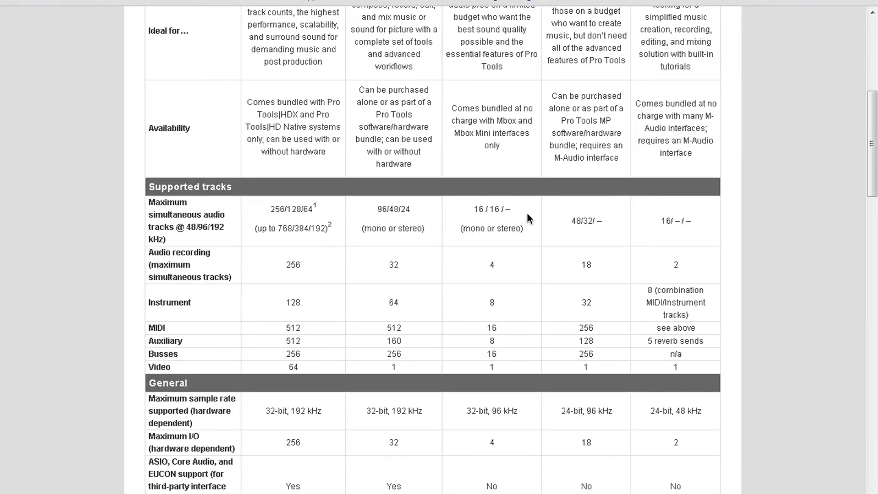
Highlight Pro Tools Express's audio track maximum and its 8 instrument tracks
left_click_drag(472, 206, 536, 209)
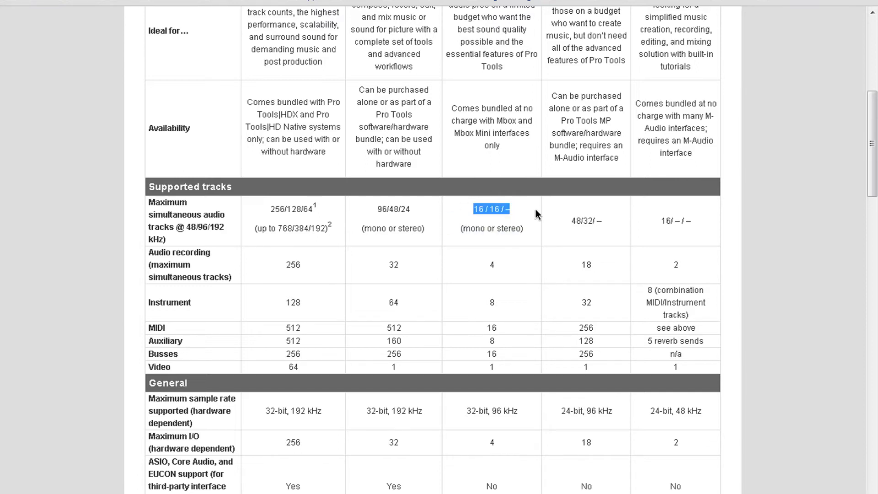
scroll(535, 209, "down", 1)
left_click_drag(486, 195, 511, 196)
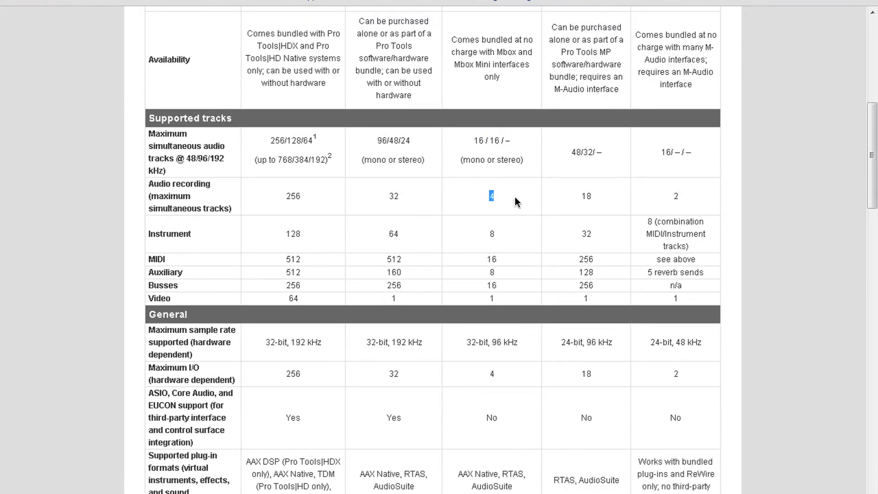
left_click_drag(487, 234, 510, 239)
scroll(500, 291, "down", 2)
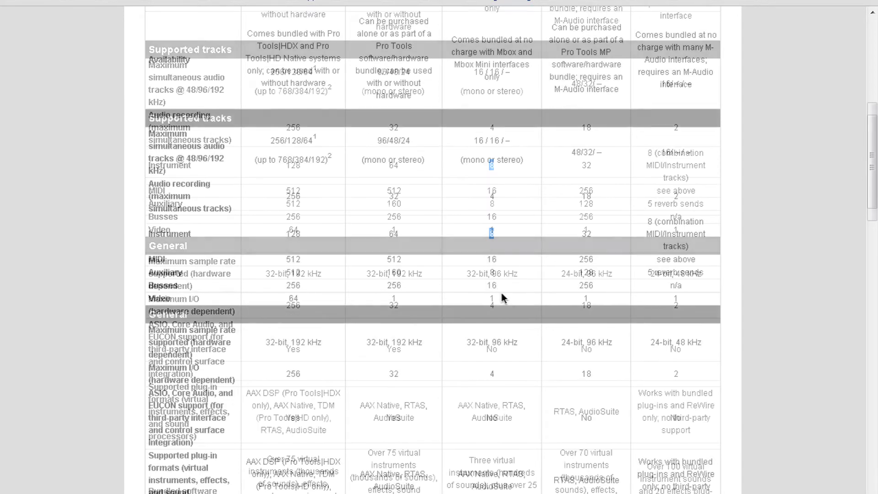
Highlight Pro Tools Express's 96 kHz sample rate, Maximum I/O of 4, and 'No' for ASIO
left_click_drag(464, 205, 523, 222)
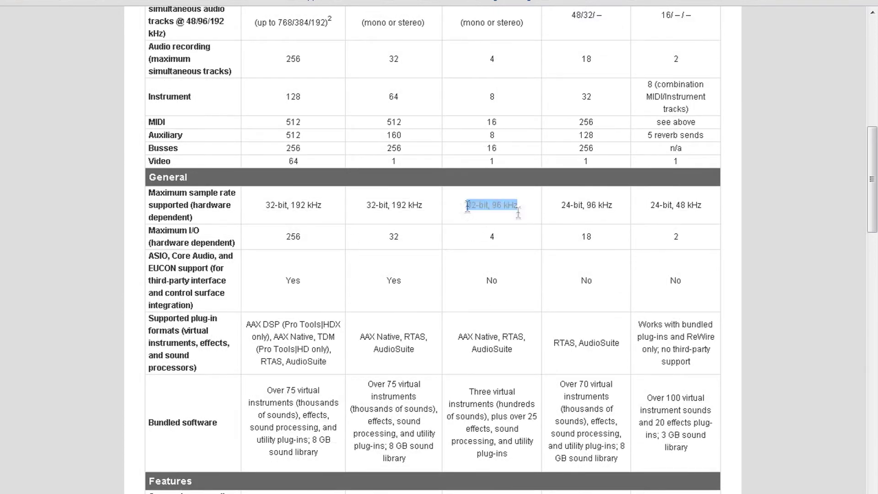
left_click(449, 238)
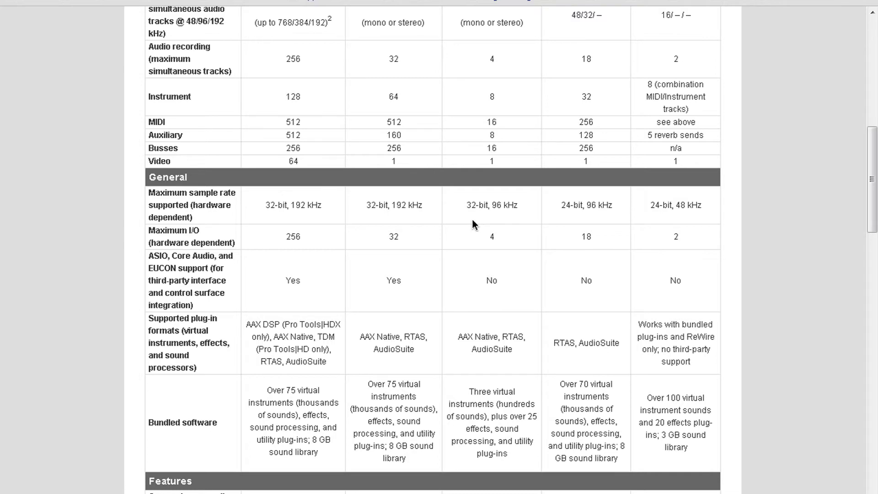
scroll(471, 217, "down", 1)
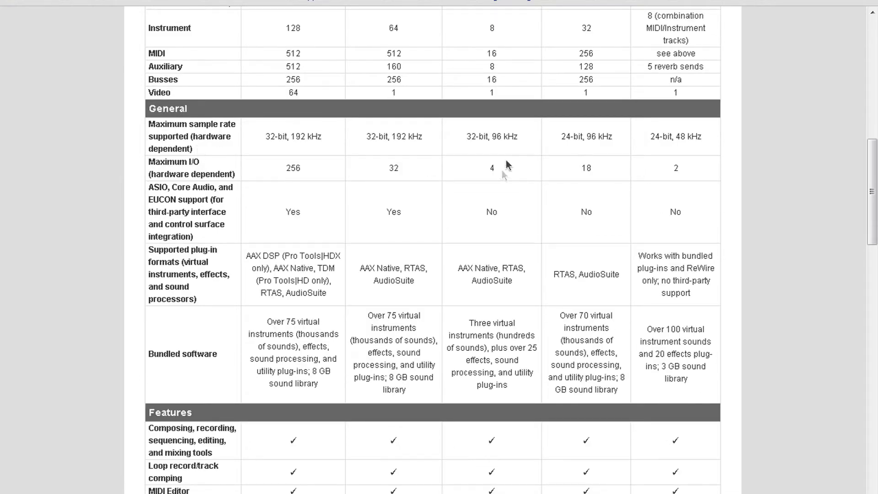
double_click(506, 165)
scroll(507, 180, "down", 1)
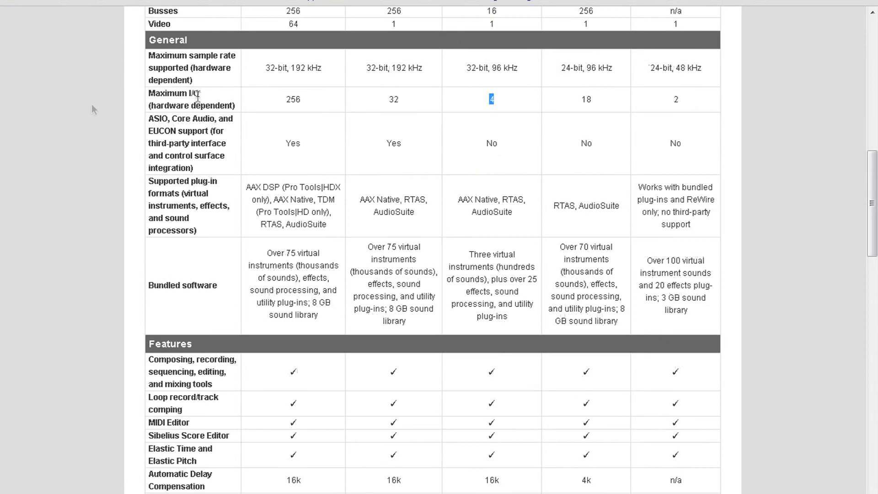
left_click_drag(486, 144, 506, 145)
scroll(507, 146, "down", 1)
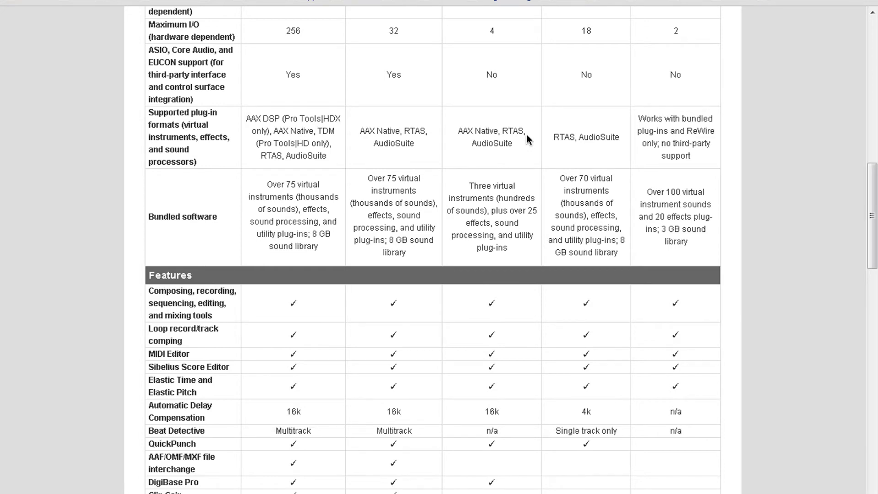
scroll(508, 151, "down", 1)
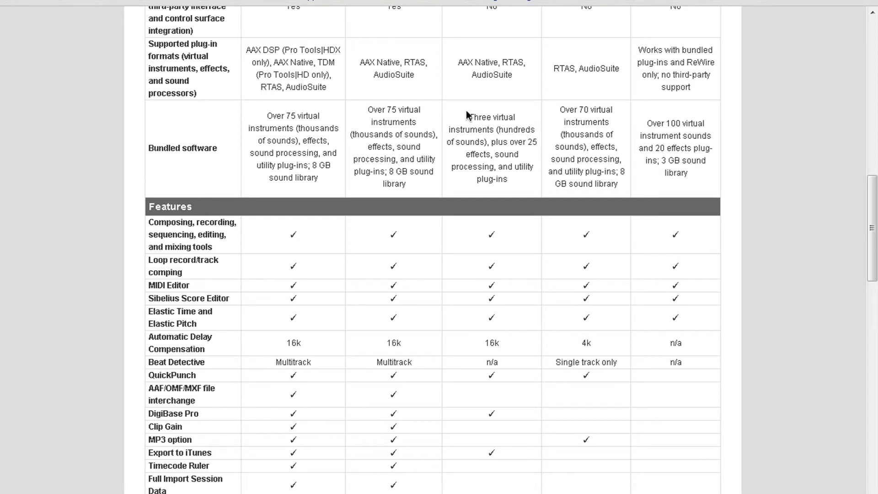
scroll(465, 110, "down", 1)
scroll(491, 185, "down", 1)
scroll(490, 185, "down", 1)
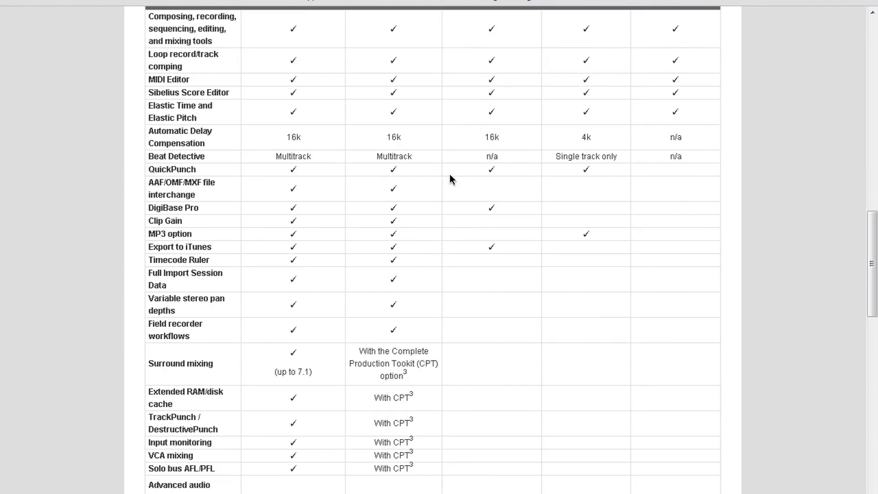